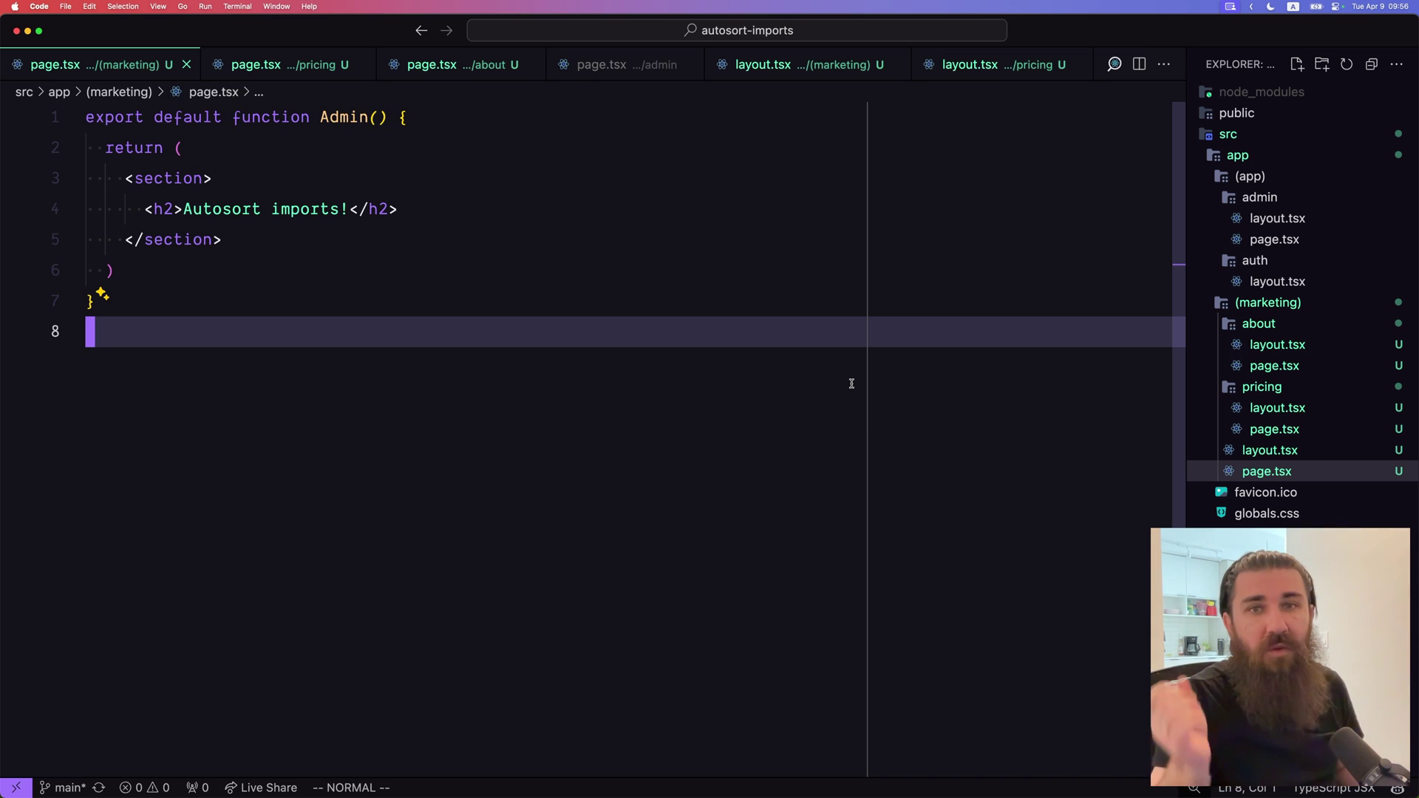
{"action": "left_click", "coordinate": [278, 65]}
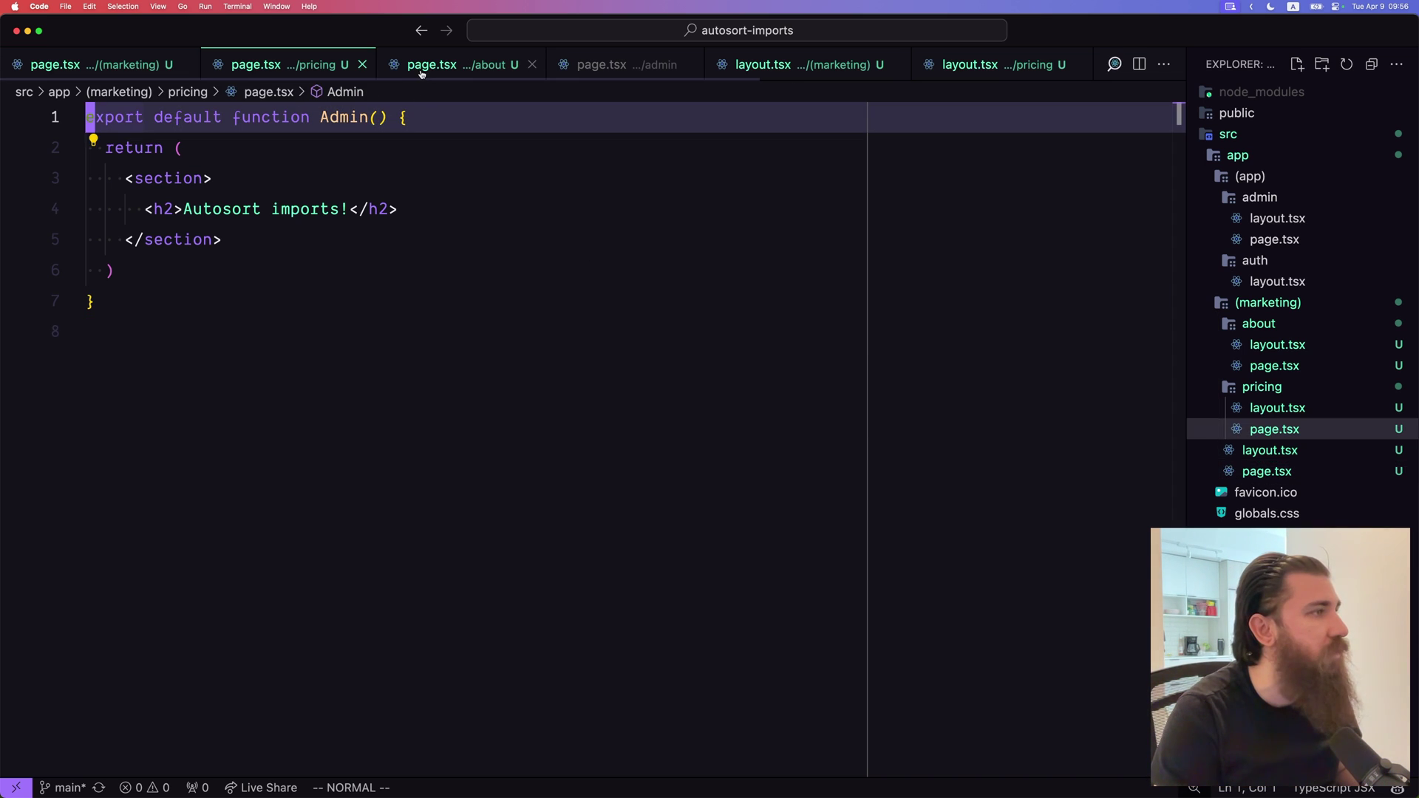
{"action": "left_click", "coordinate": [452, 64]}
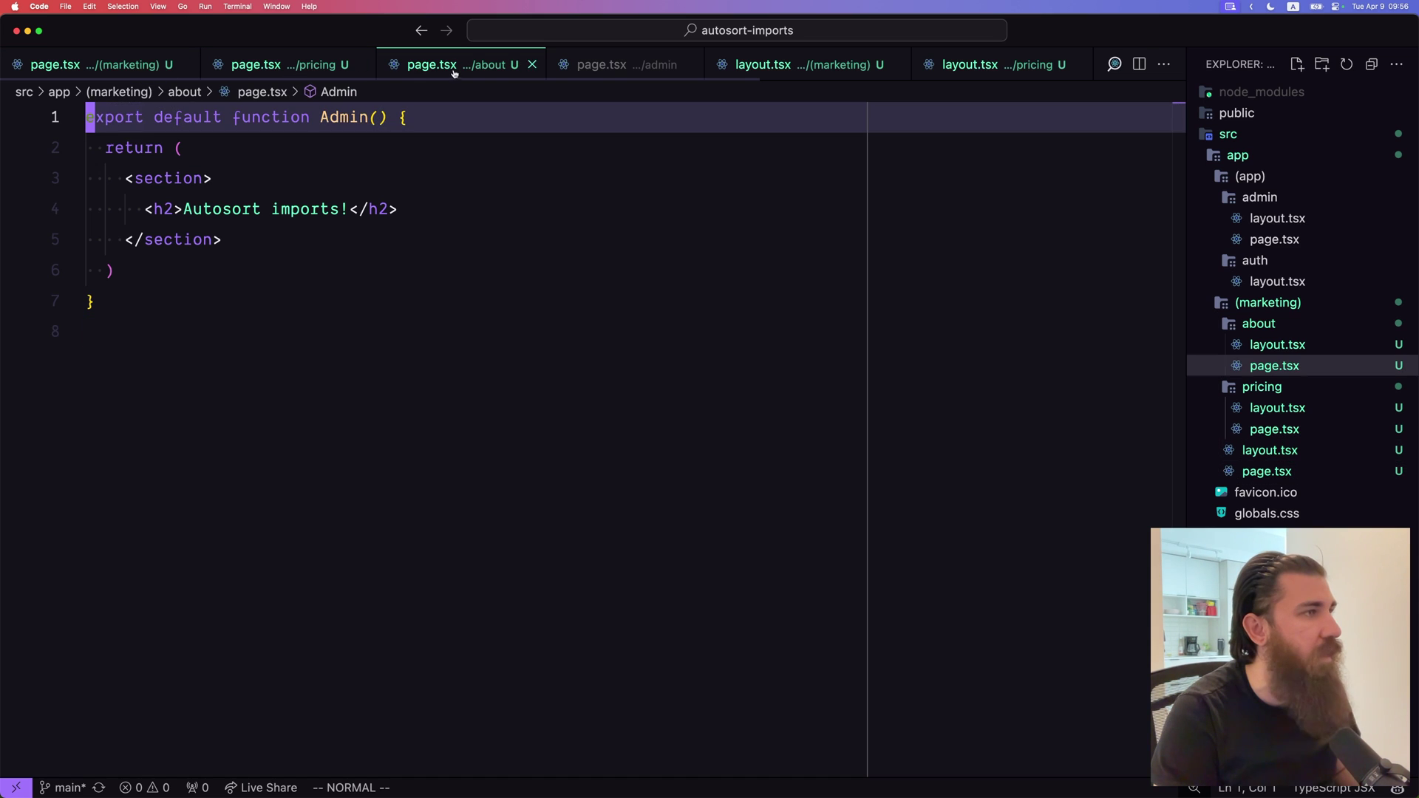
{"action": "left_click", "coordinate": [604, 64]}
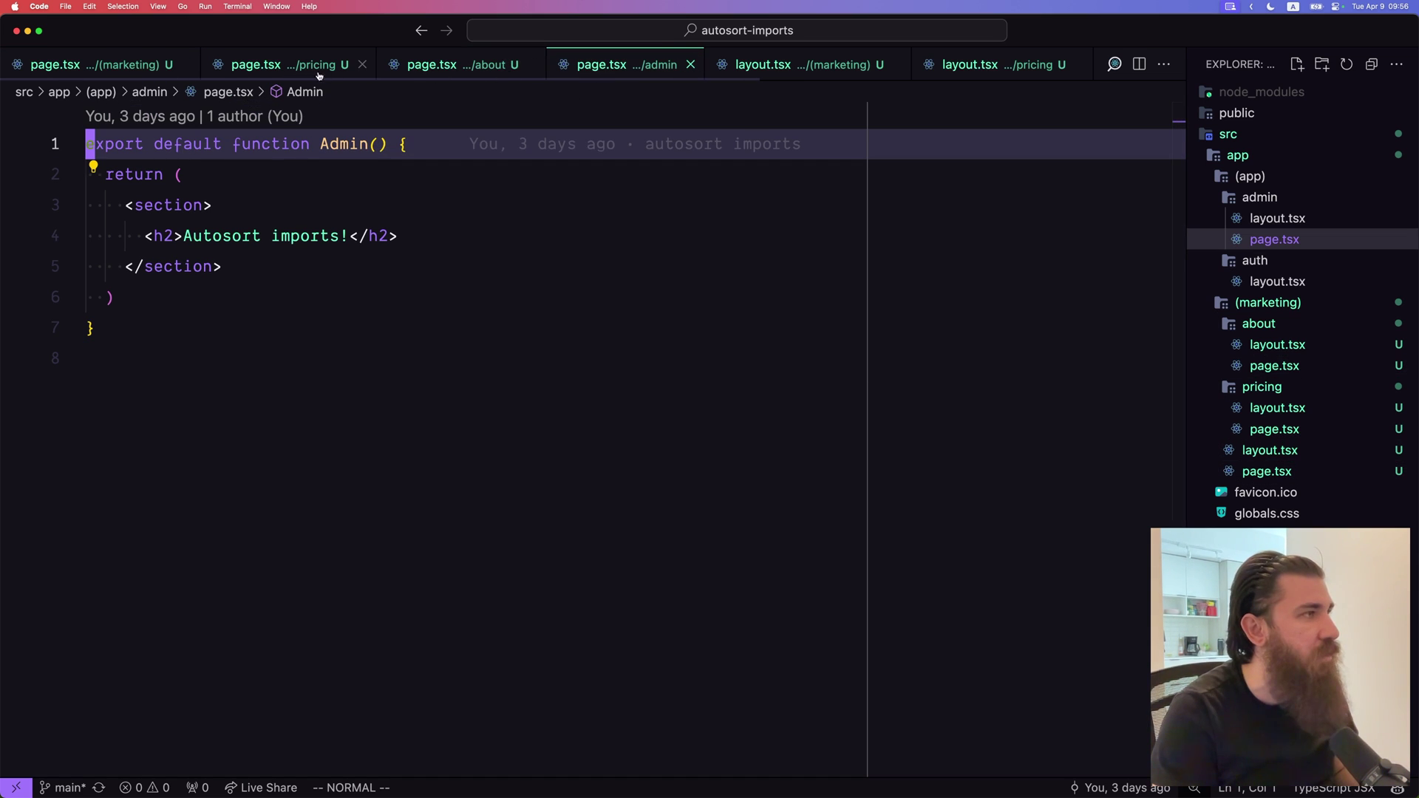
{"action": "left_click", "coordinate": [266, 64]}
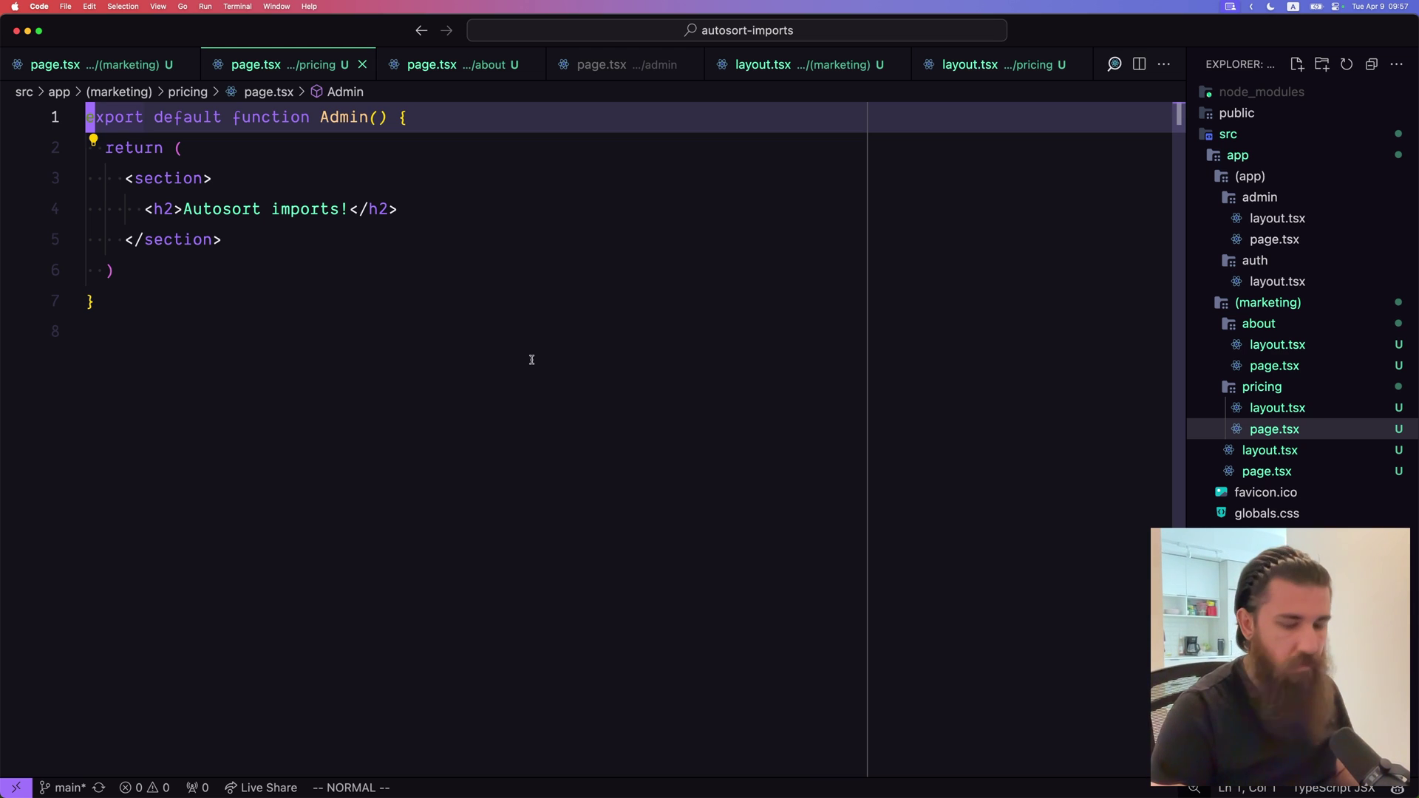
Bring up the Settings editor with Cmd+, for finding the custom labels option
{"action": "key", "text": "super+comma"}
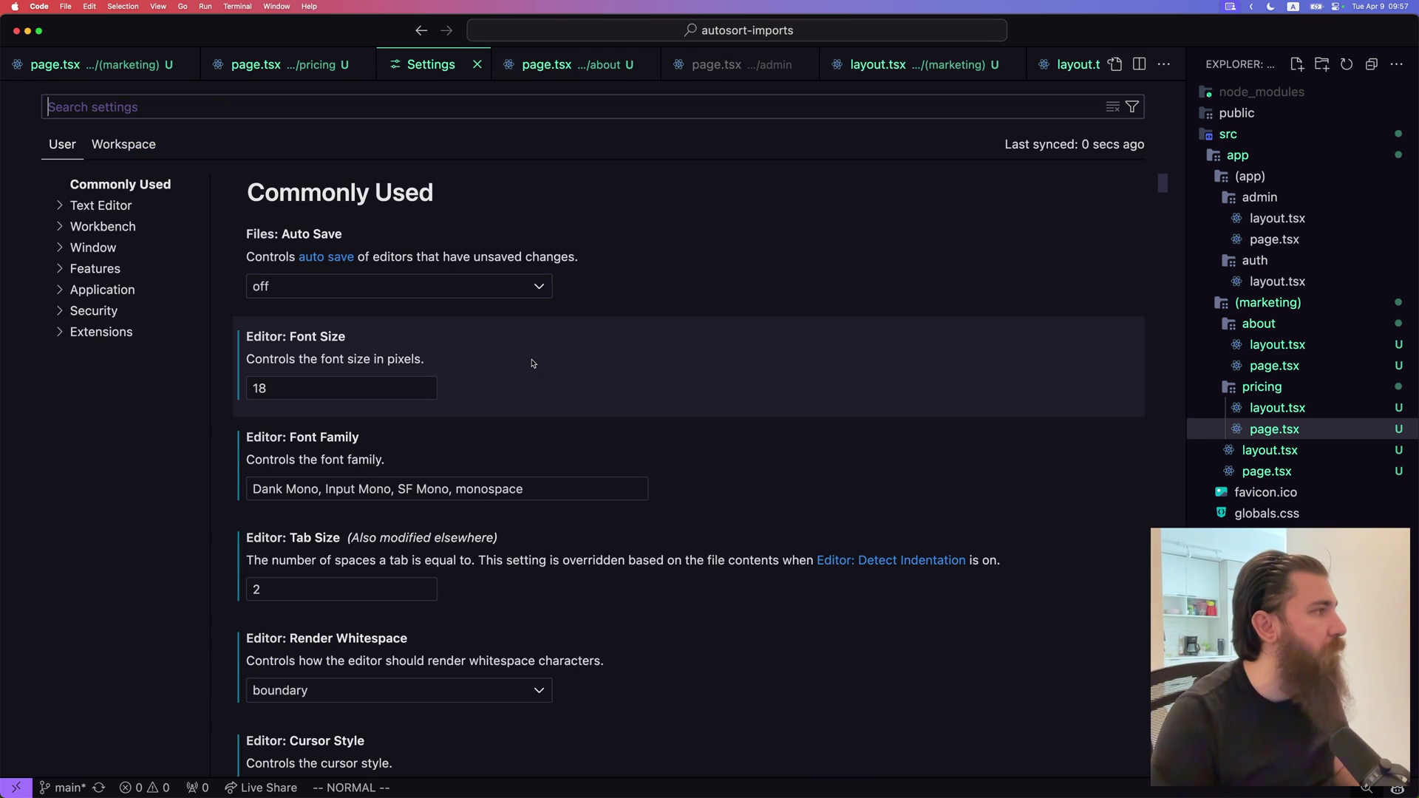
{"action": "type", "text": "custom labels"}
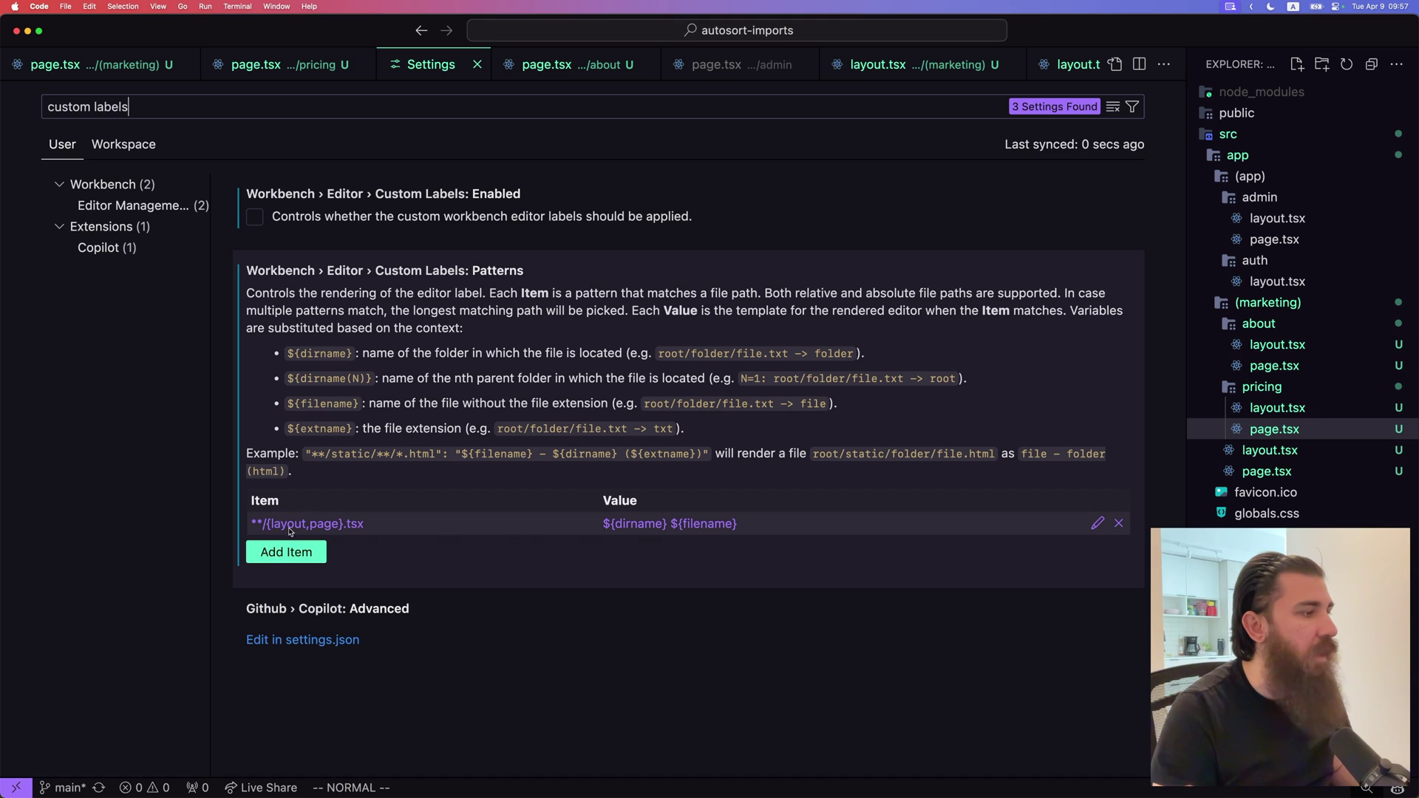
{"action": "mouse_move", "coordinate": [340, 524]}
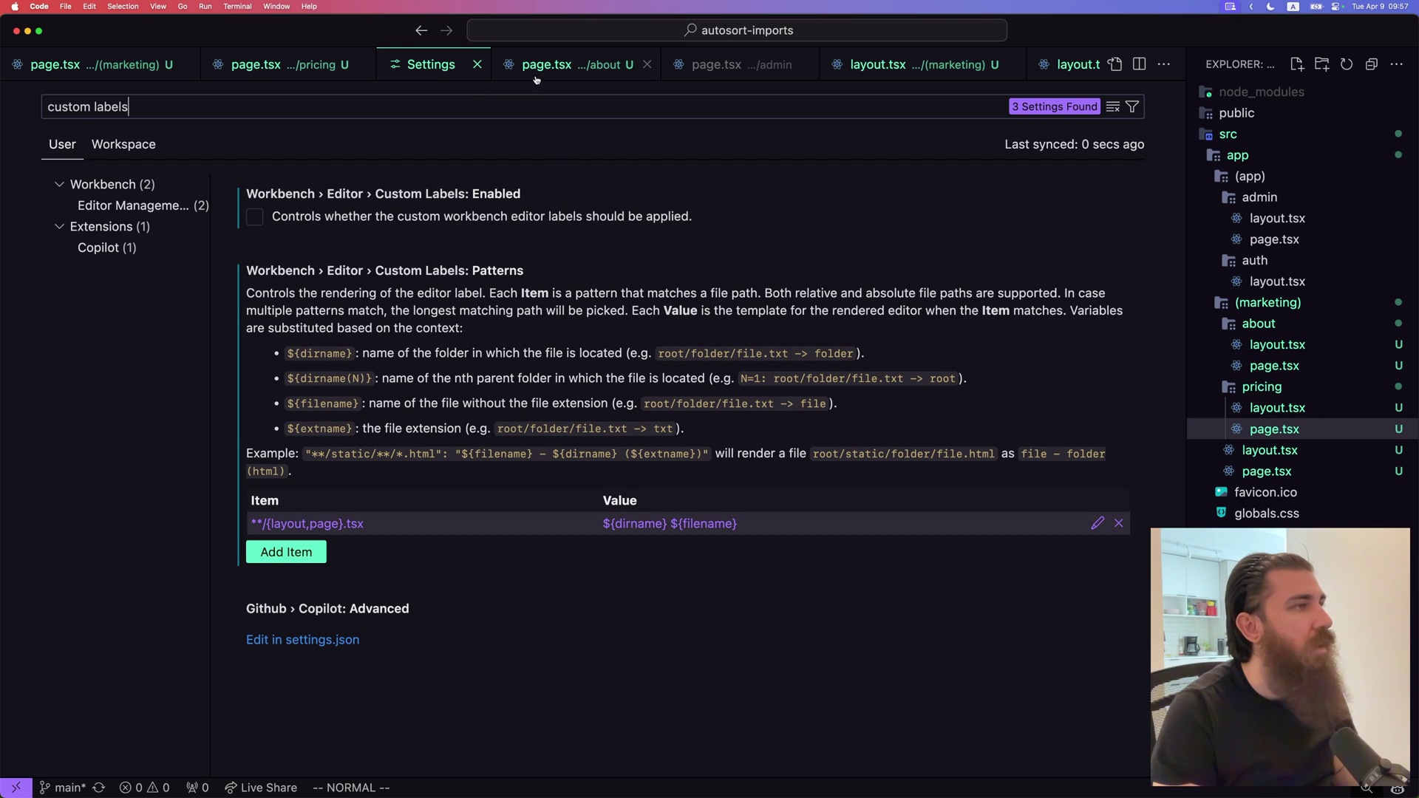
Move the Settings tab to the front and check Custom Labels: Enabled
{"action": "left_click_drag", "start_coordinate": [415, 67], "coordinate": [50, 64]}
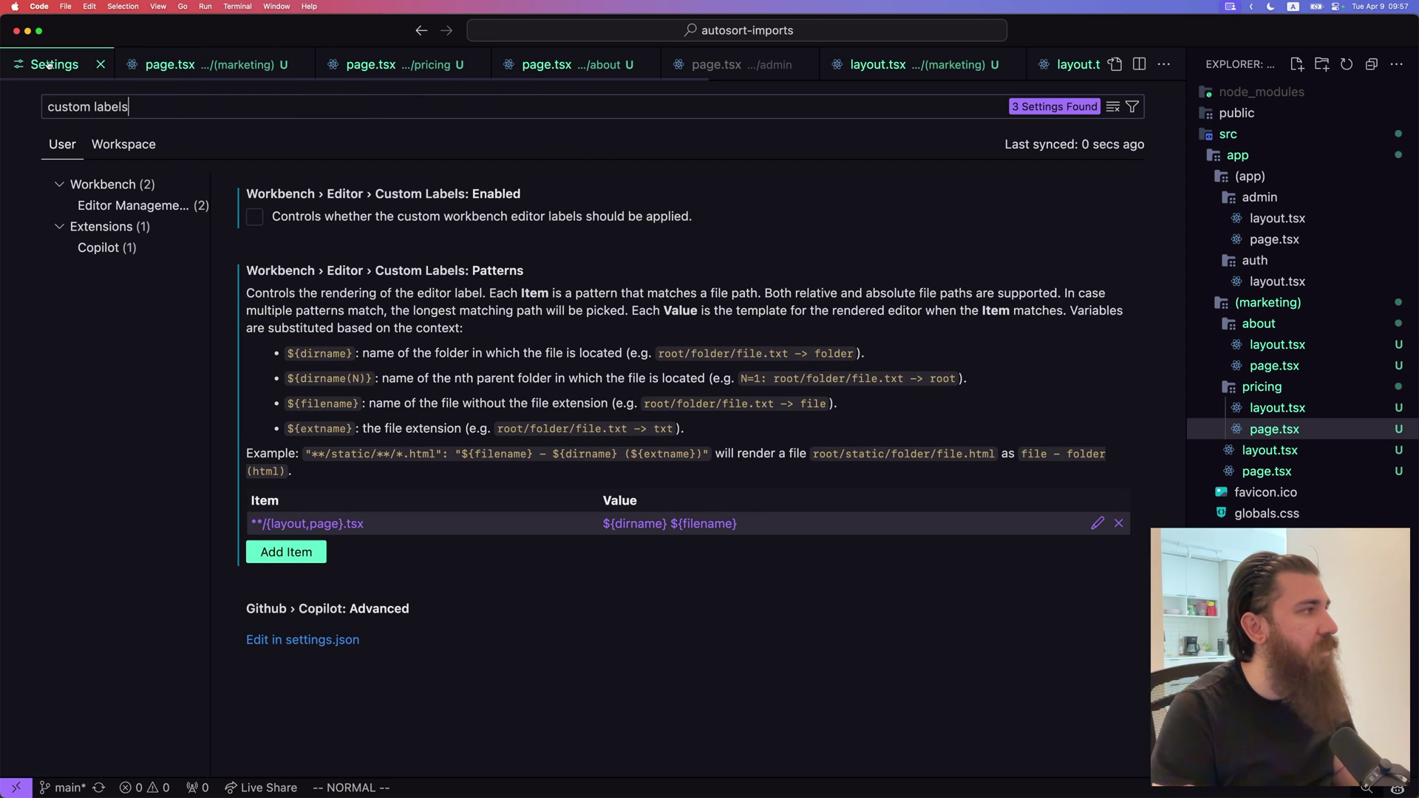
{"action": "left_click", "coordinate": [253, 218]}
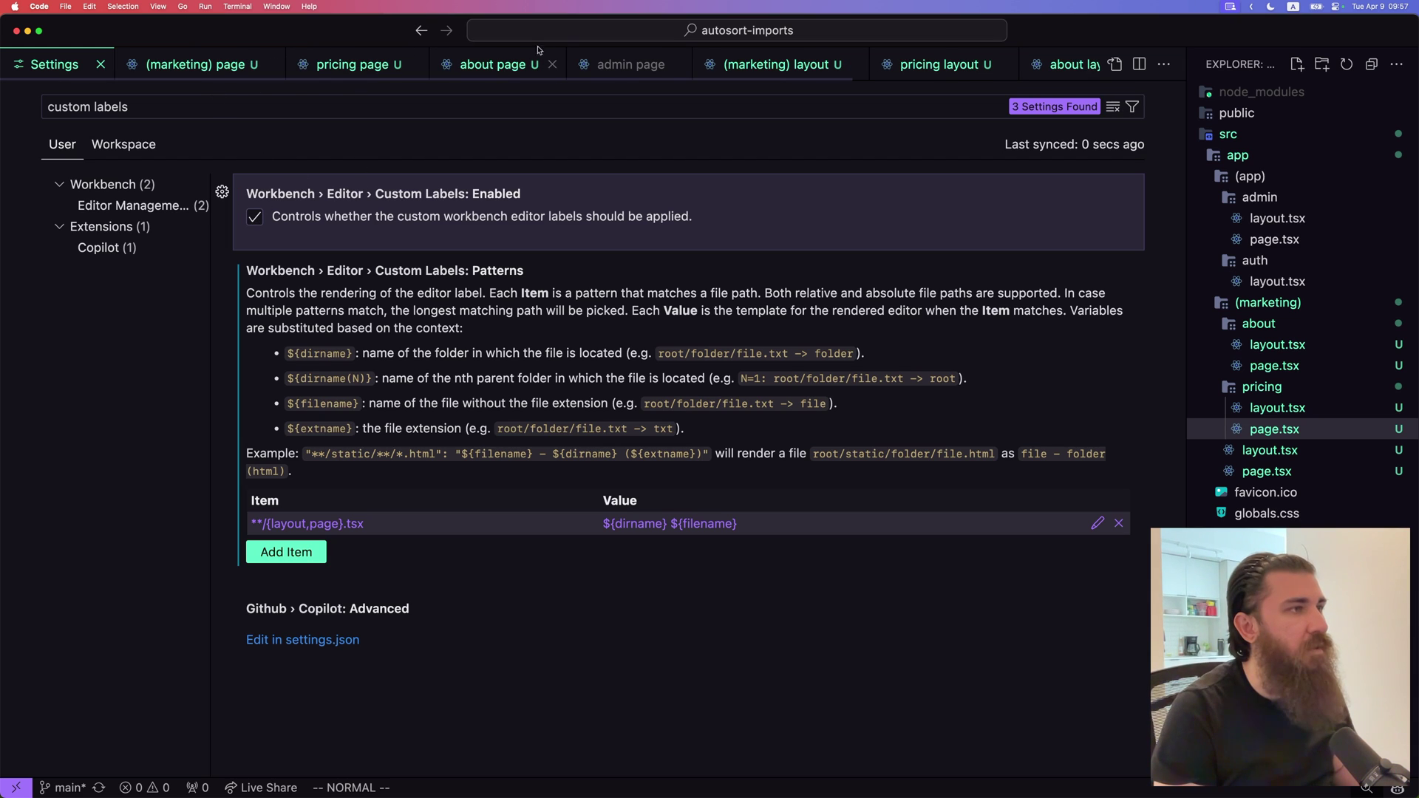
{"action": "scroll", "coordinate": [709, 66], "scroll_direction": "right", "scroll_amount": 5}
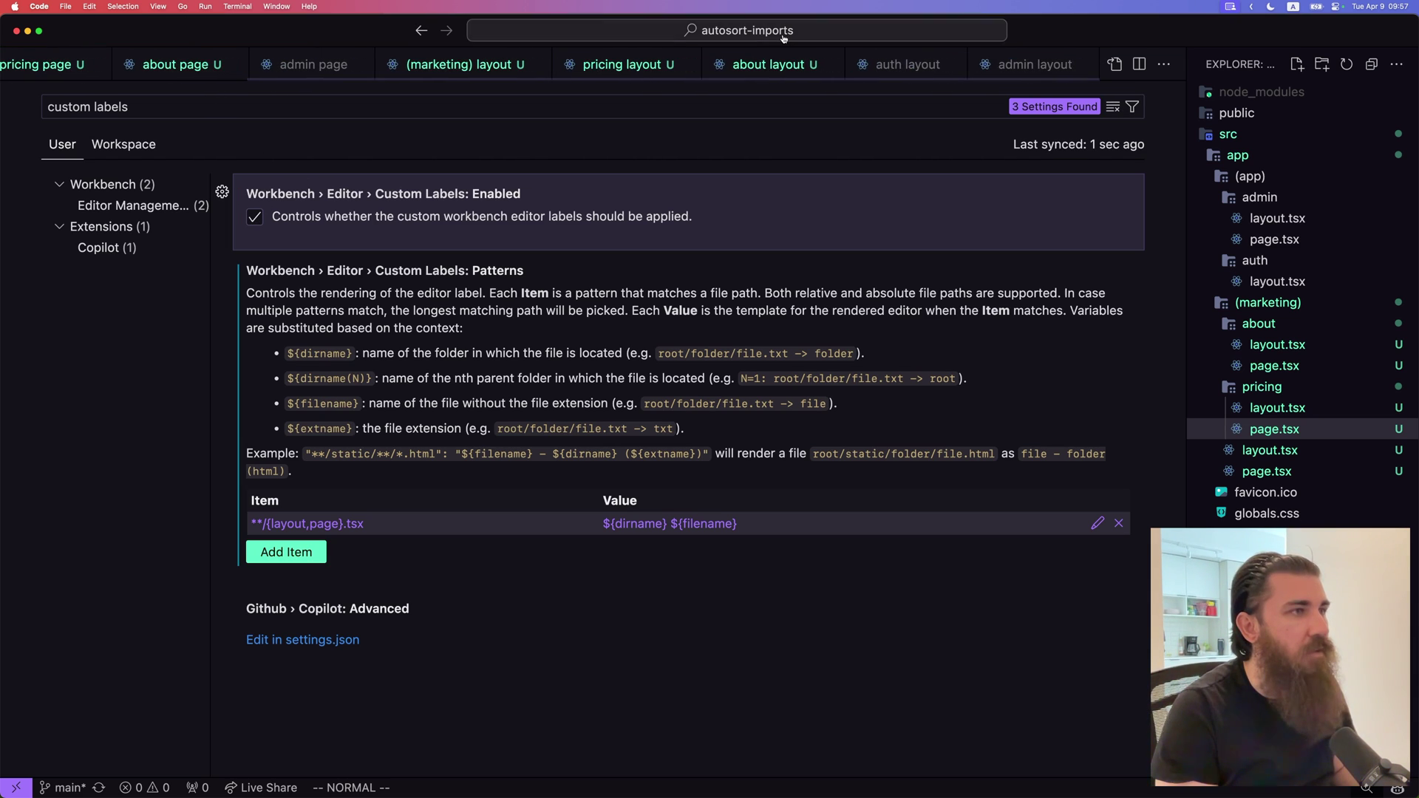